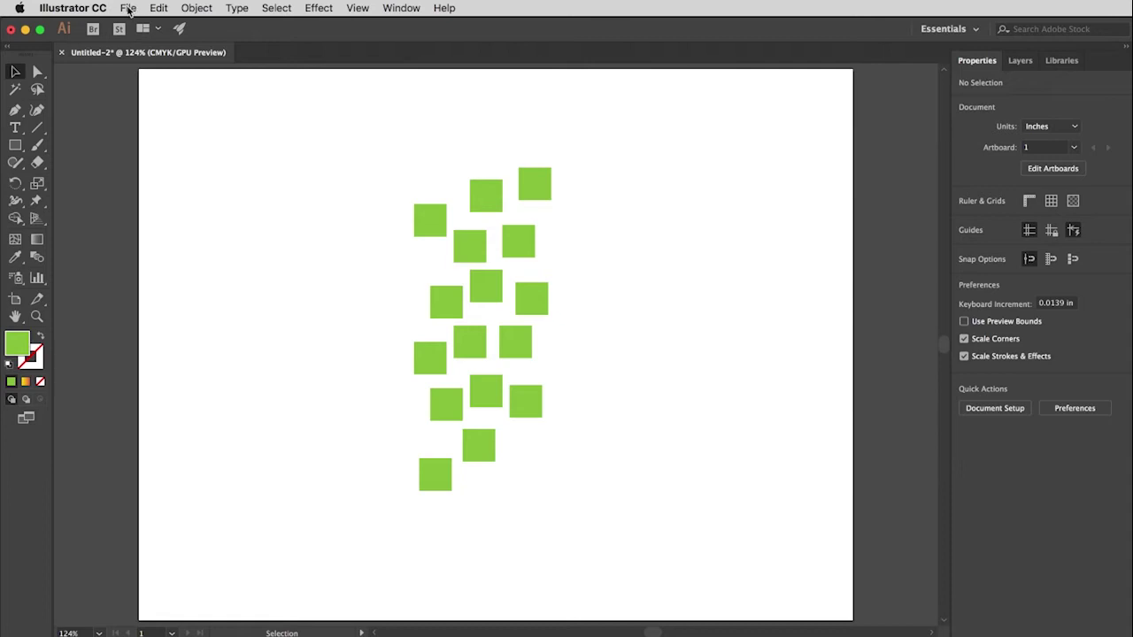
Step: Change the document units from Inches to Millimeters in Document Setup
left_click(130, 9)
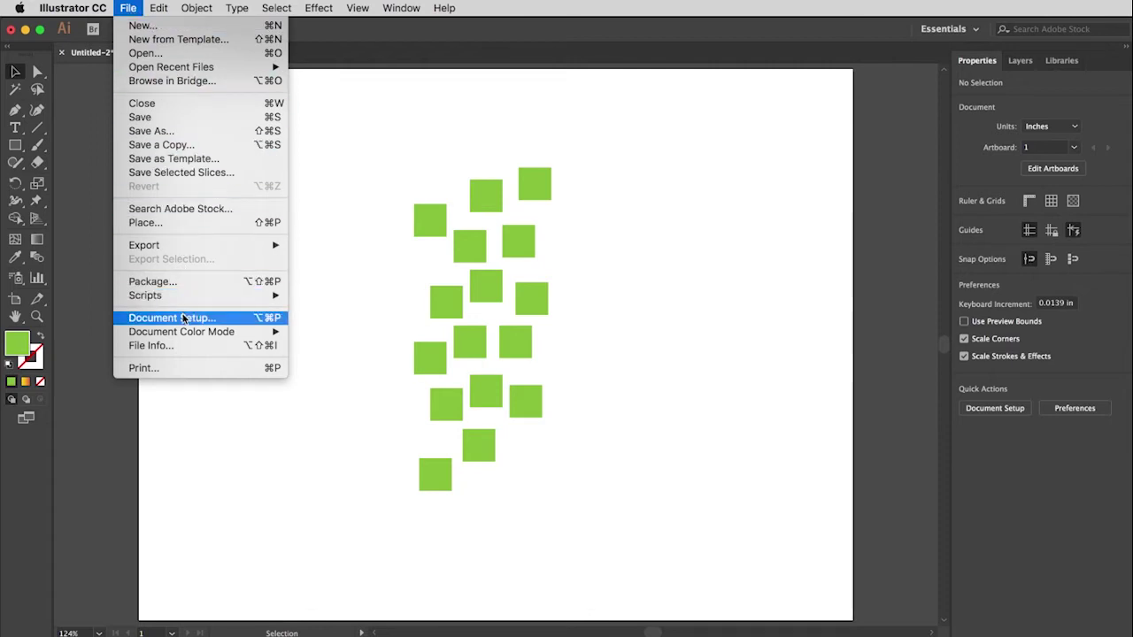
left_click(239, 321)
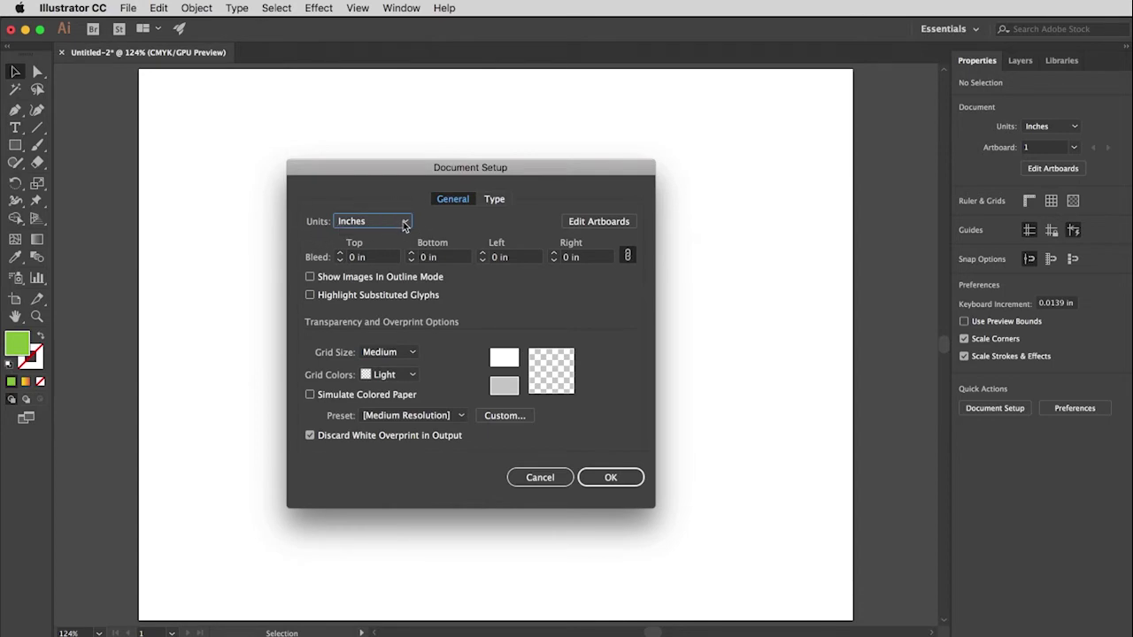
left_click(405, 222)
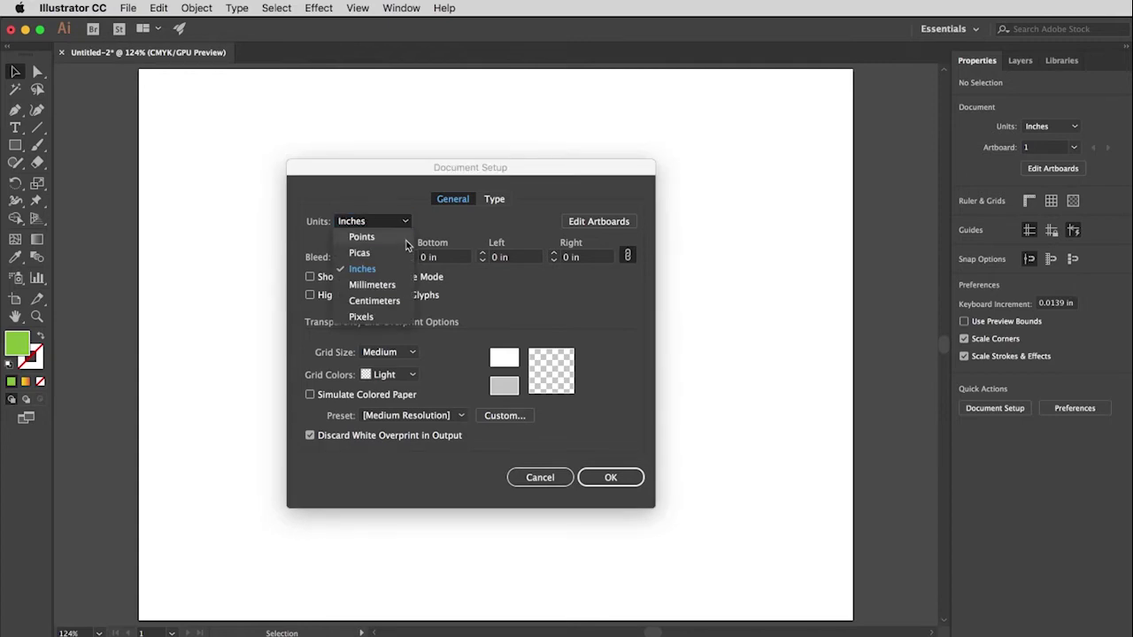
left_click(398, 286)
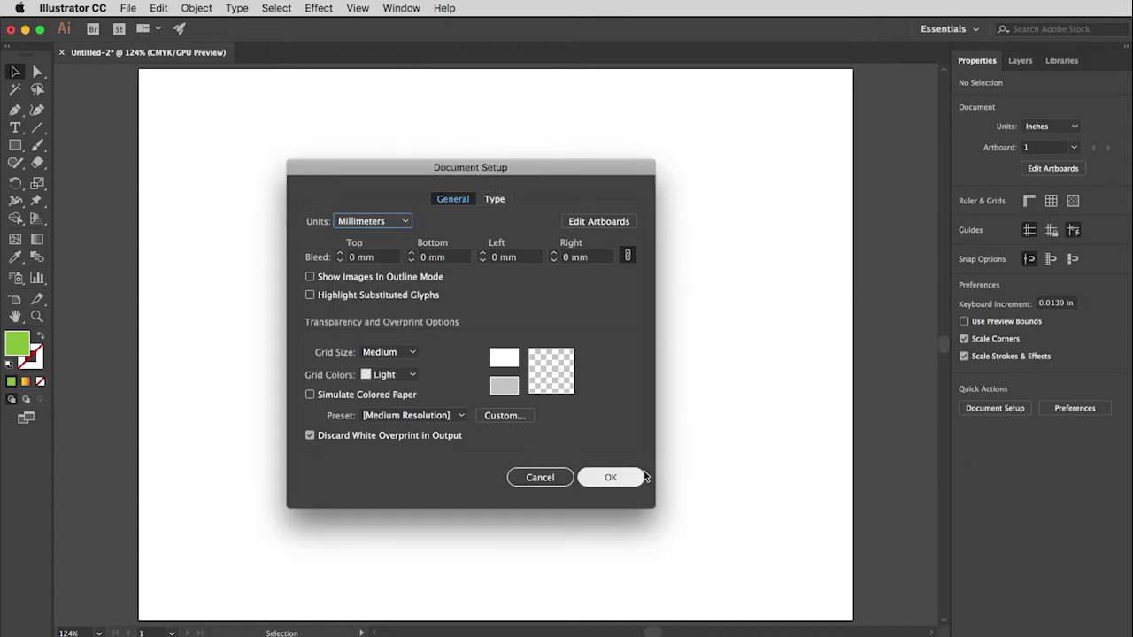
left_click(611, 479)
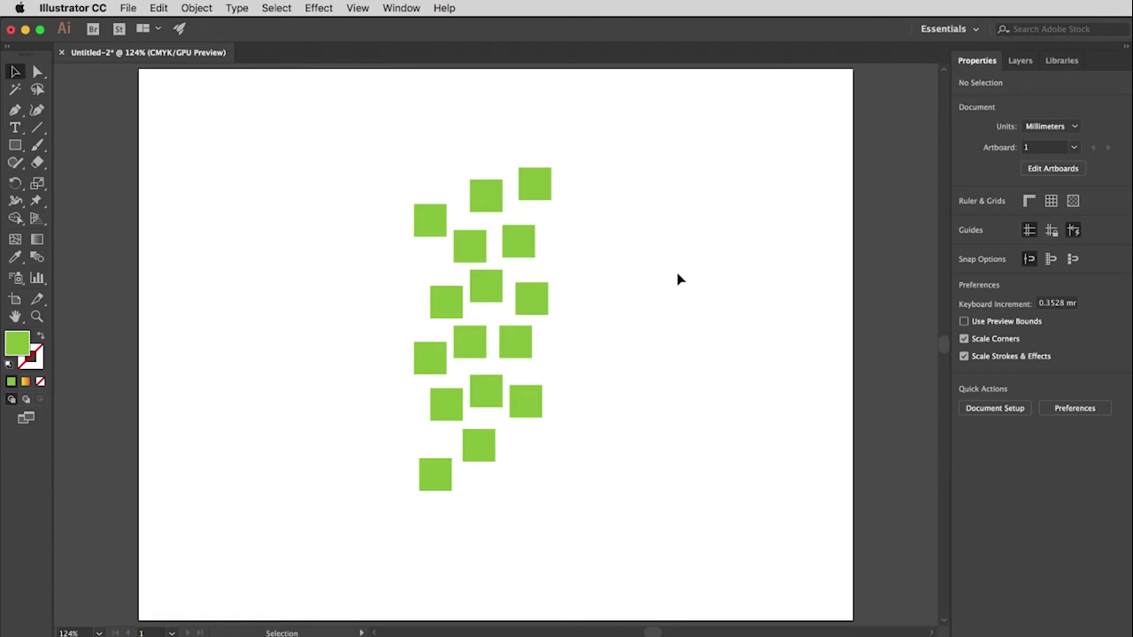
Step: Turn on the millimetre rulers from the View menu and fit the whole artboard in the window
left_click(357, 8)
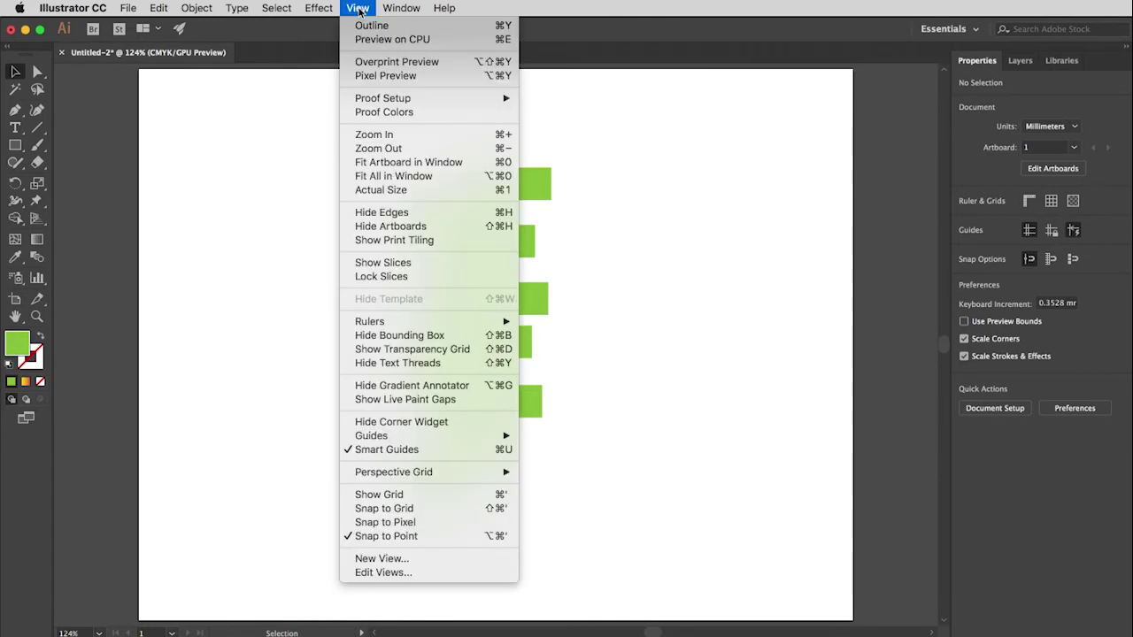
mouse_move(409, 322)
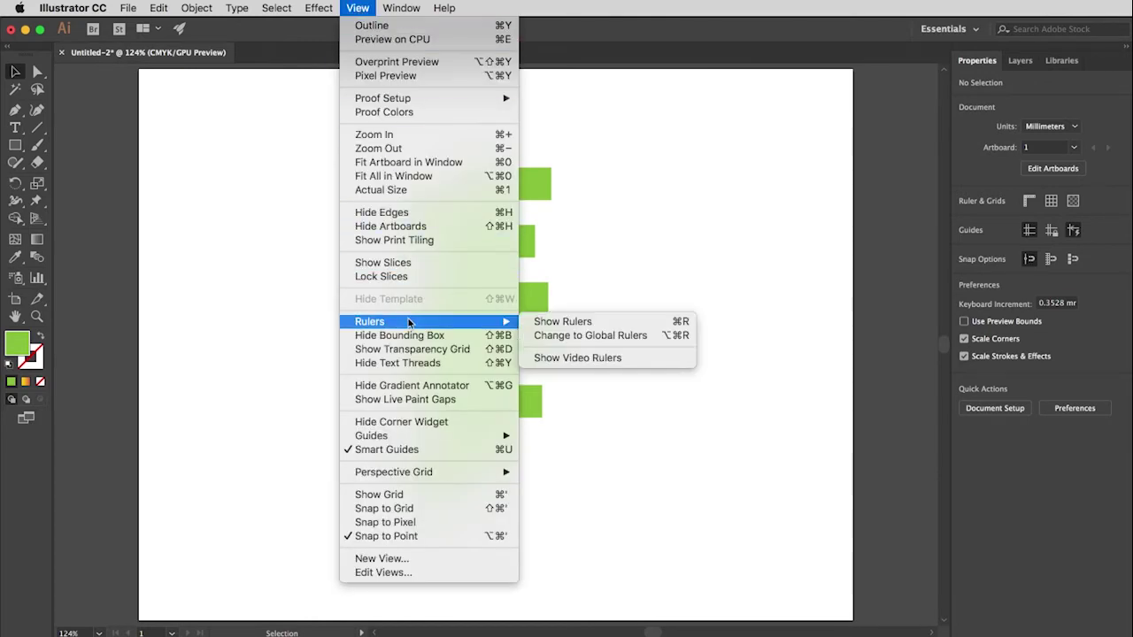
left_click(620, 327)
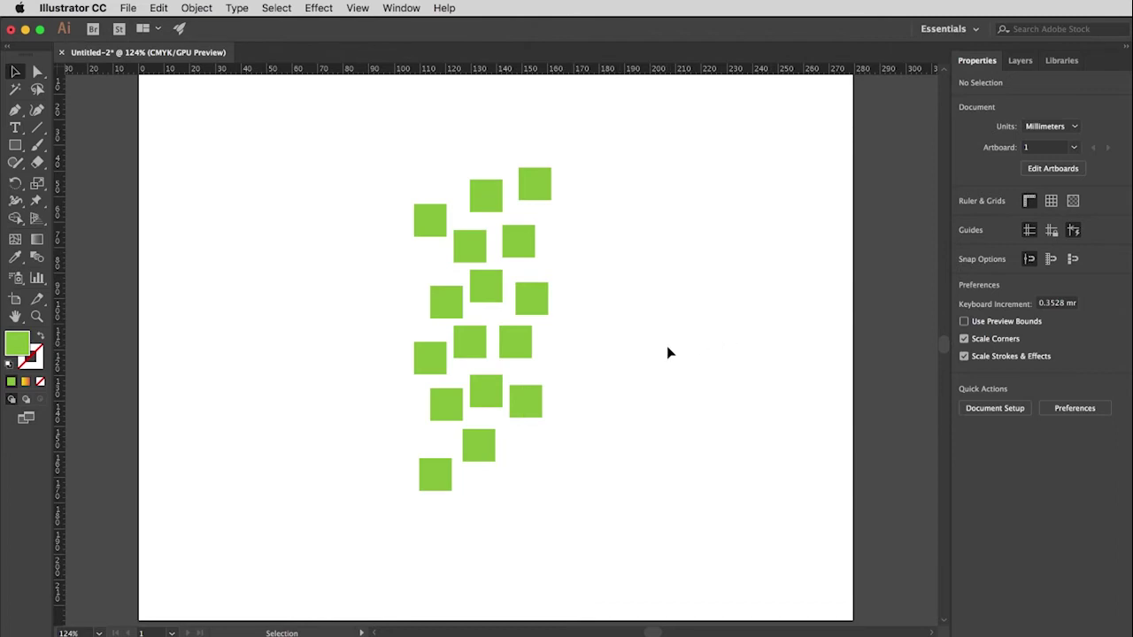
key("super+0")
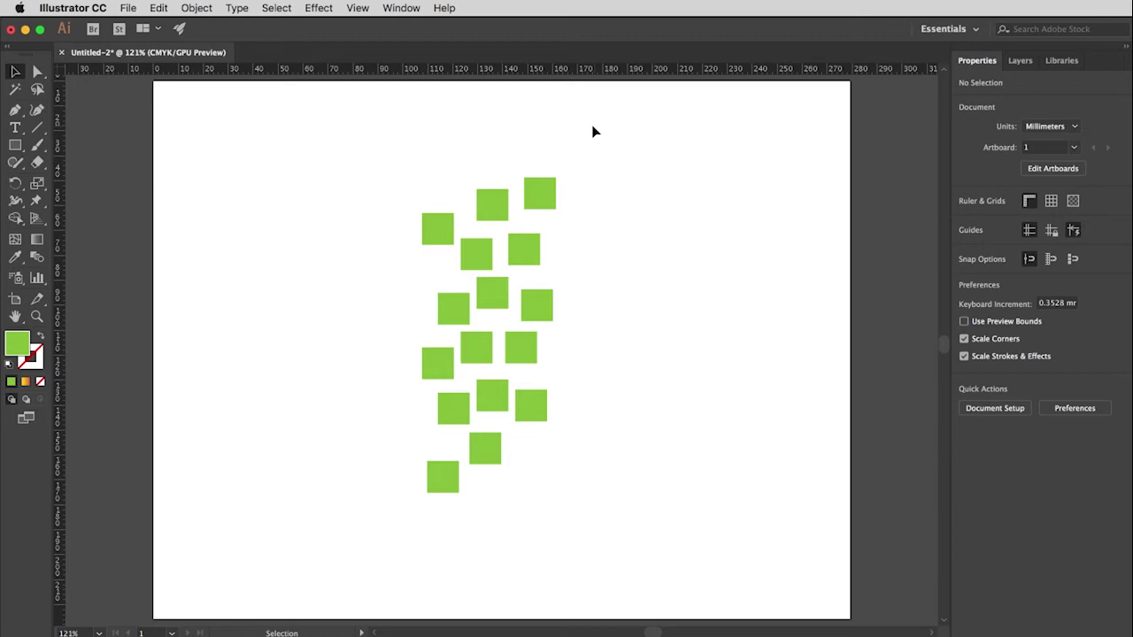
Step: Switch the ruler units to Inches from the horizontal ruler's context menu
right_click(498, 70)
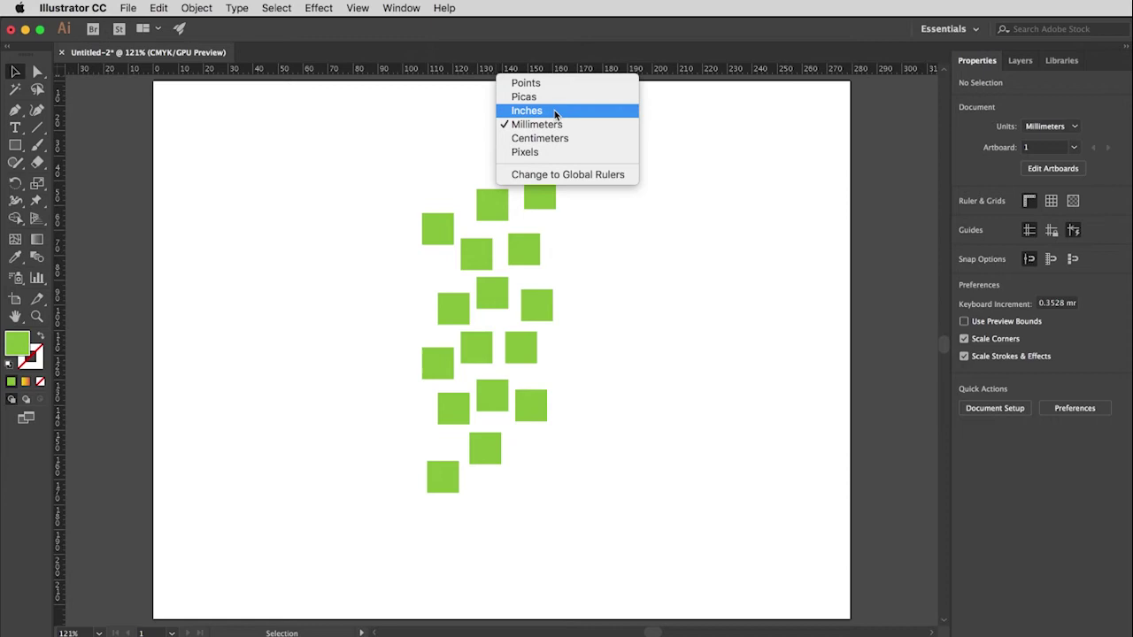
left_click(581, 111)
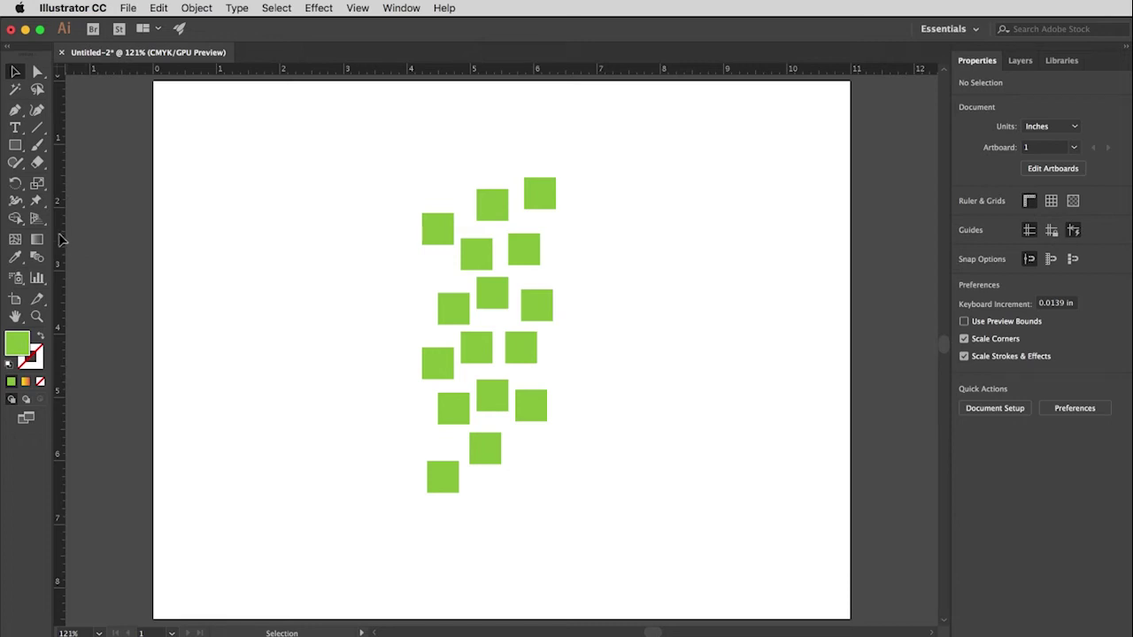
Step: Add a vertical guide near the left edge and a horizontal guide about 2 in down, then snap a square to their intersection
mouse_move(60, 239)
left_mouse_down()
mouse_move(275, 253)
mouse_move(249, 254)
left_mouse_up()
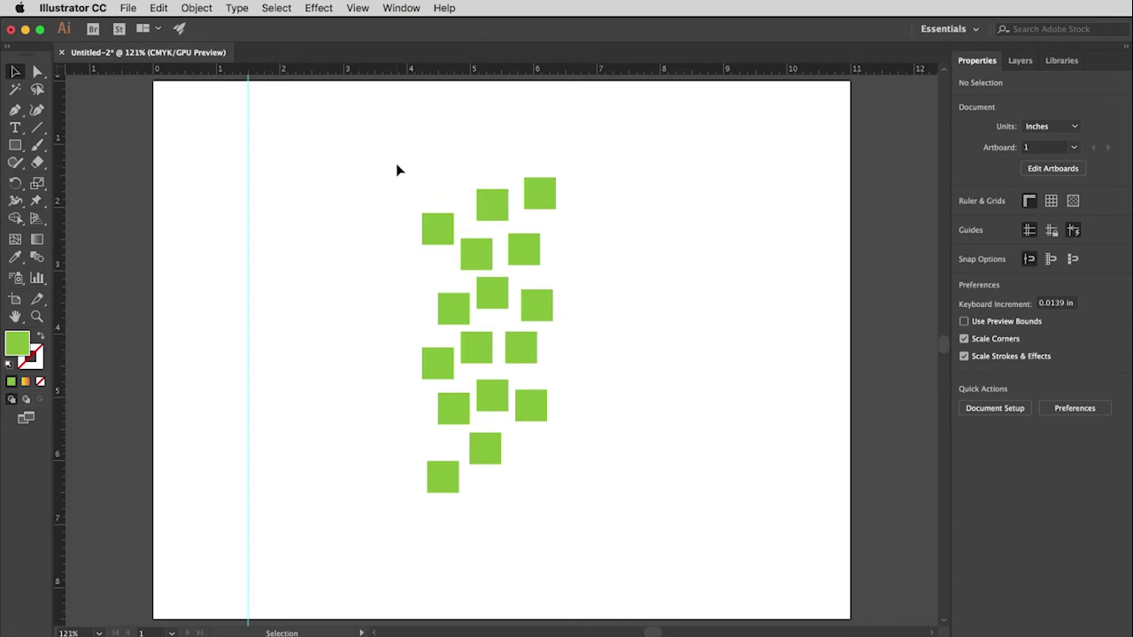
left_click_drag(293, 71, 288, 214)
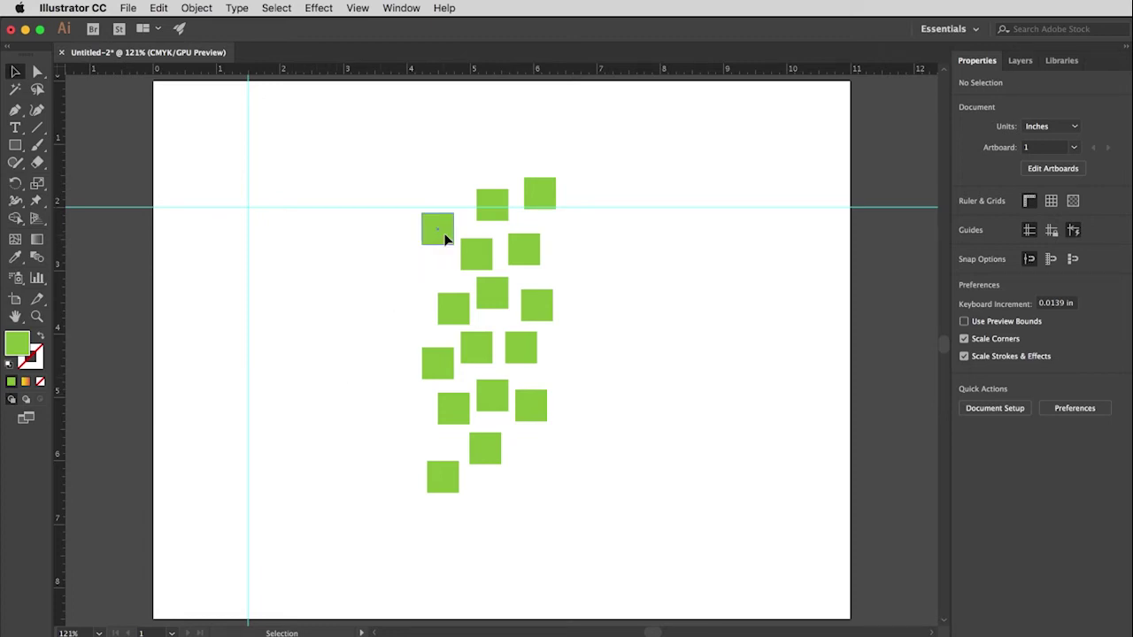
left_click_drag(445, 237, 271, 229)
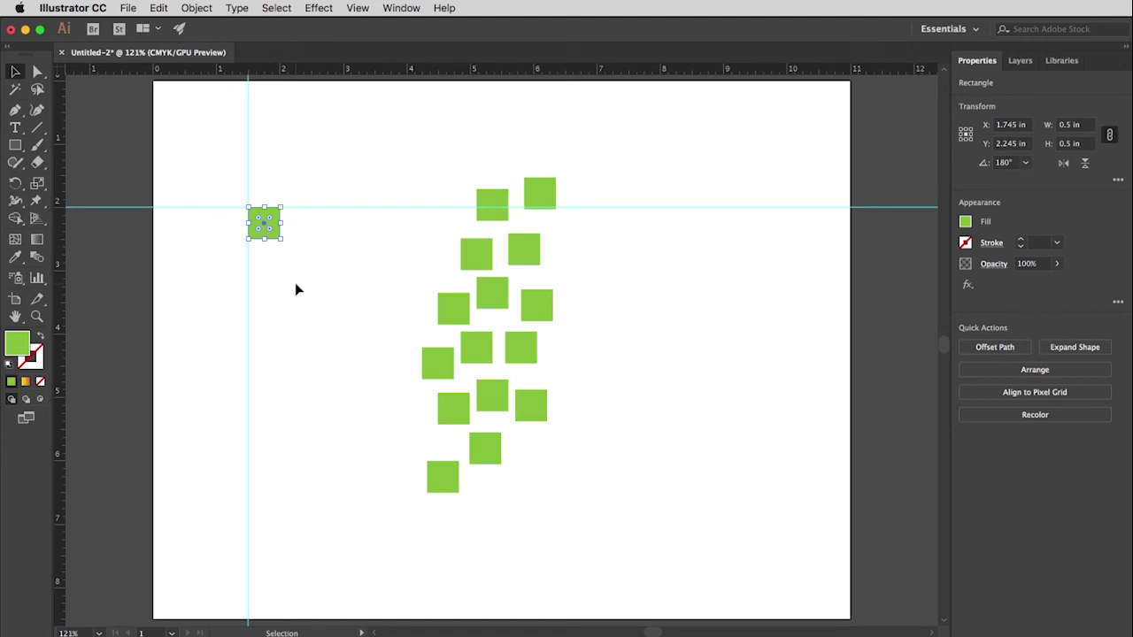
left_click(359, 8)
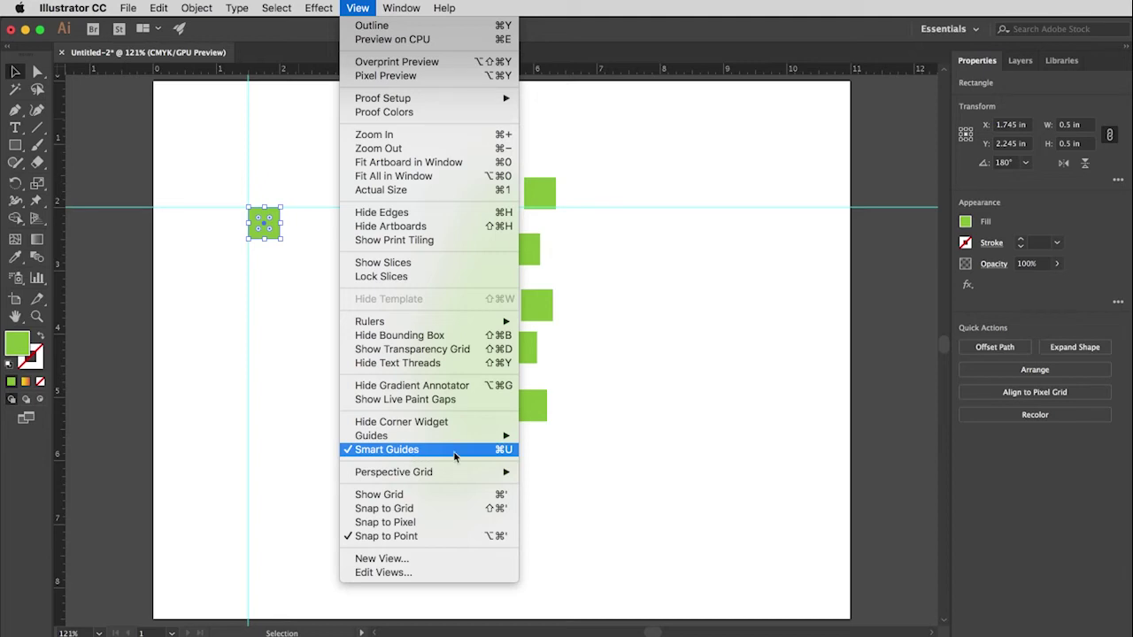
left_click(286, 407)
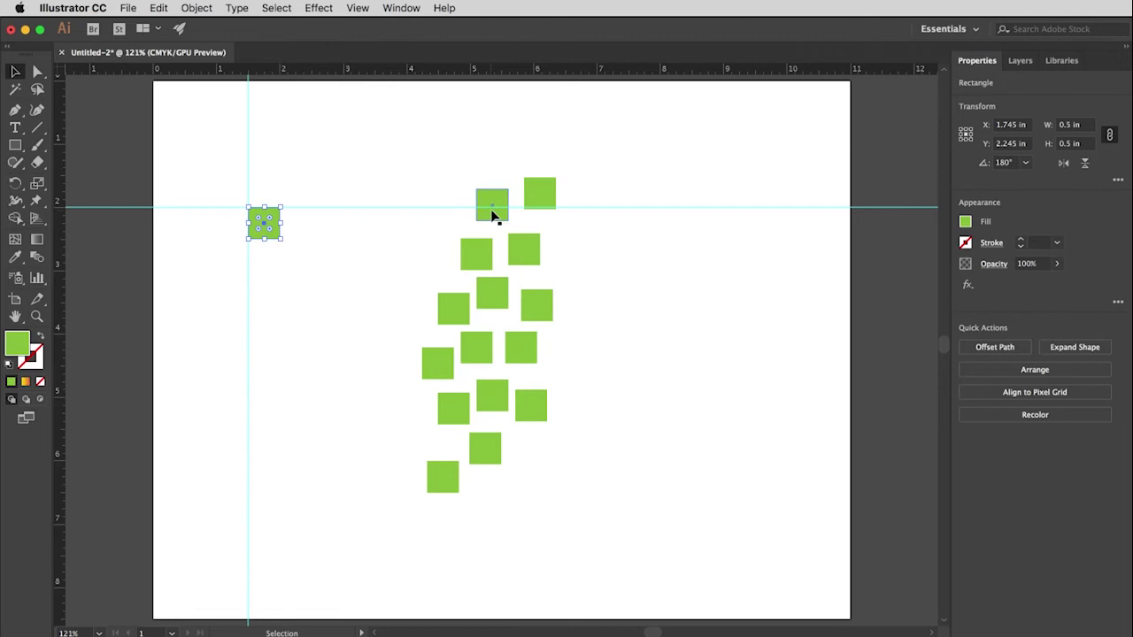
Step: Snap two more squares beside the first along the horizontal guide, then deselect
left_click_drag(493, 215, 372, 232)
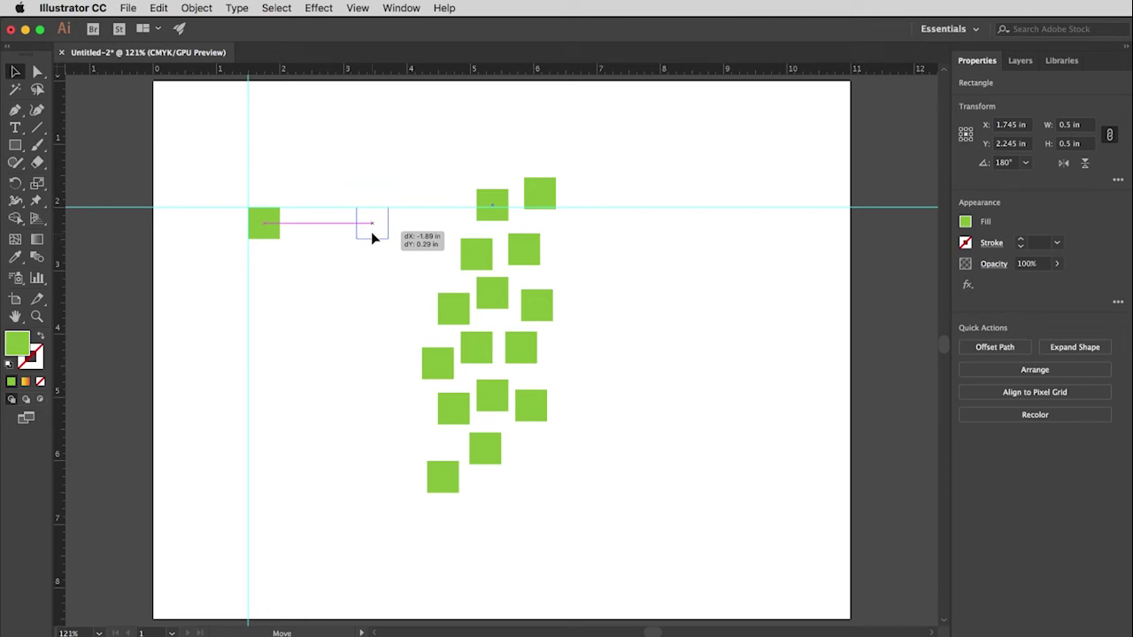
left_click_drag(372, 233, 309, 234)
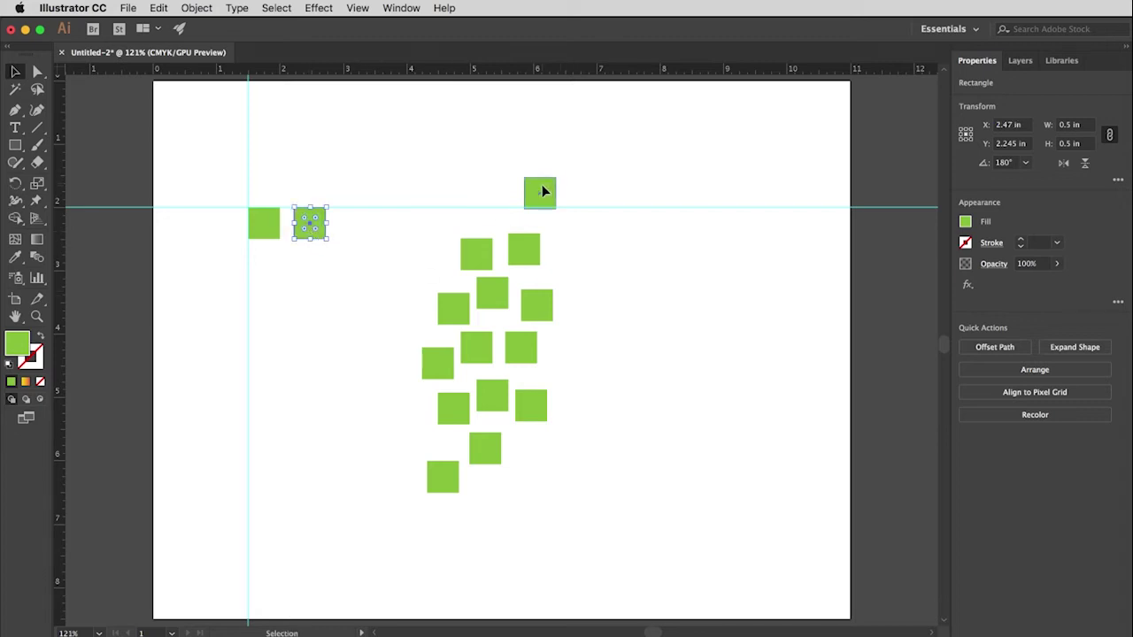
left_click_drag(546, 189, 361, 219)
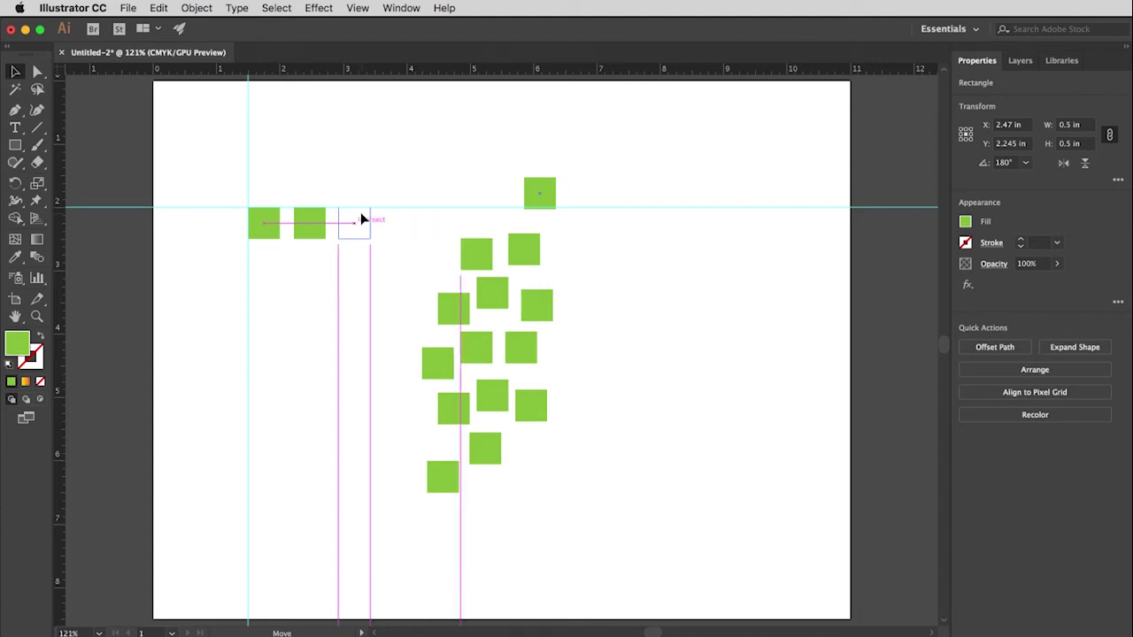
left_click_drag(360, 218, 361, 218)
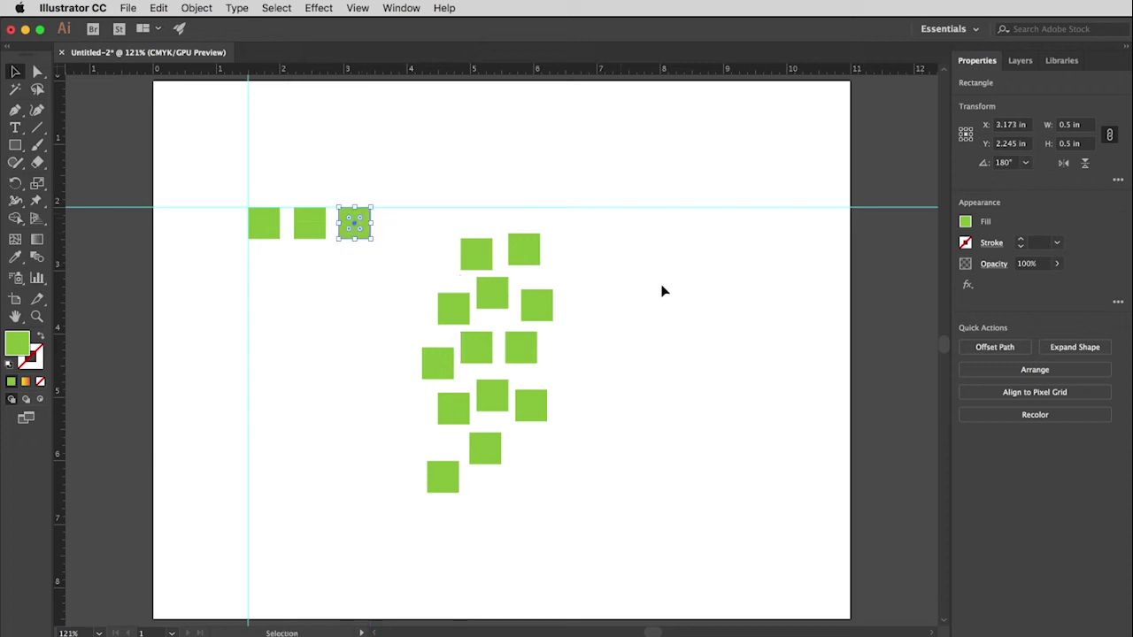
left_click(667, 415)
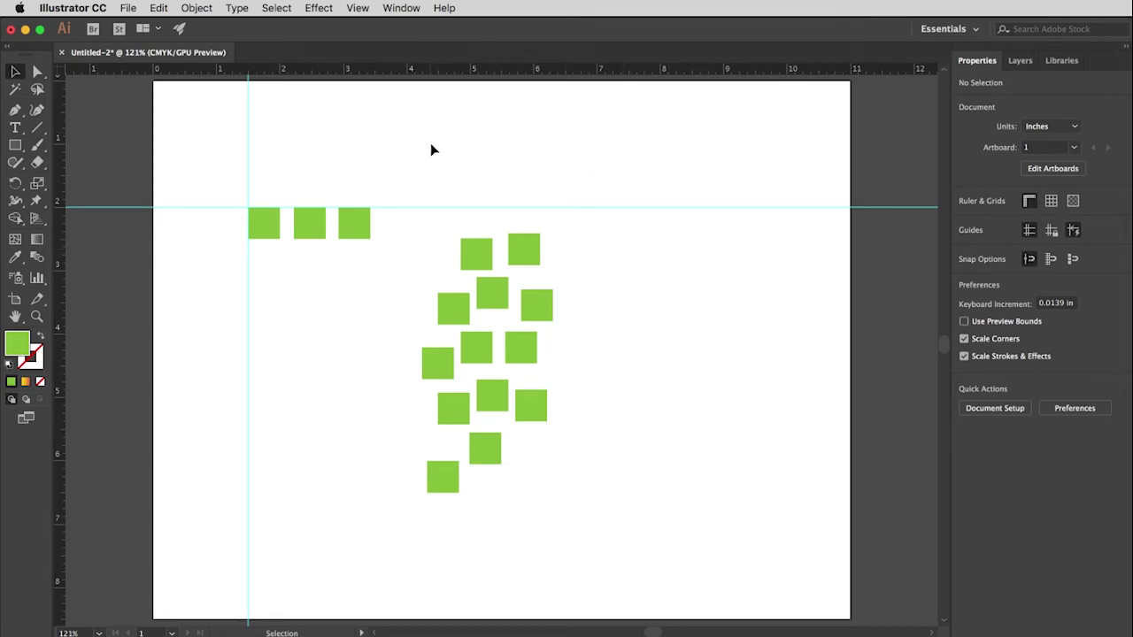
Step: Hide and reshow the guides, then use View > Guides > Clear Guides to delete them all
left_click(359, 9)
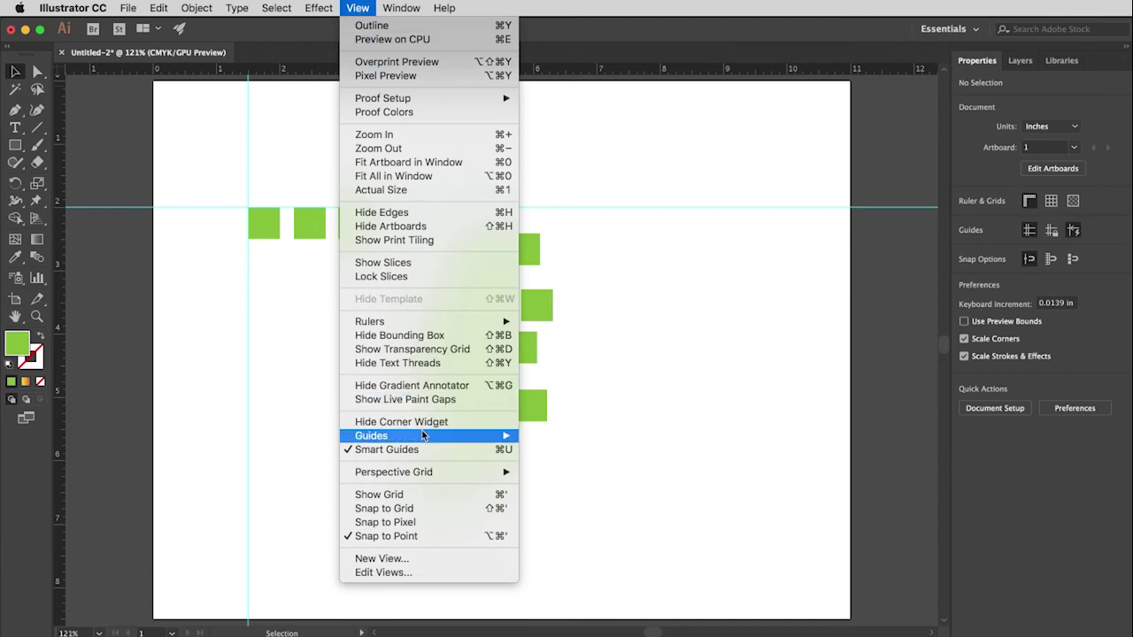
mouse_move(423, 437)
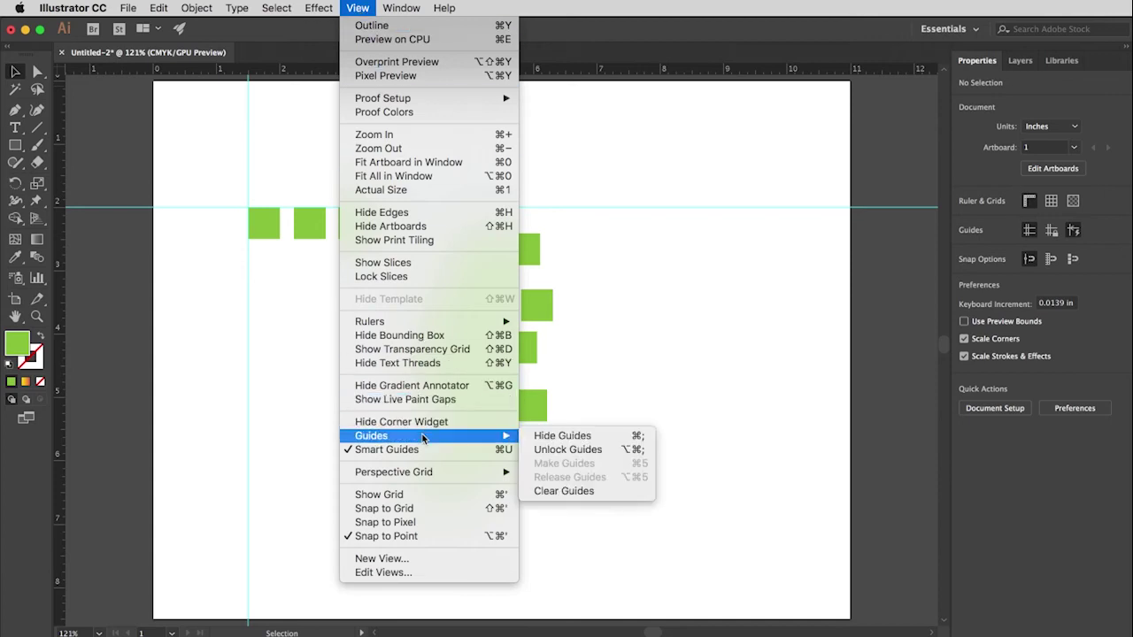
left_click(599, 437)
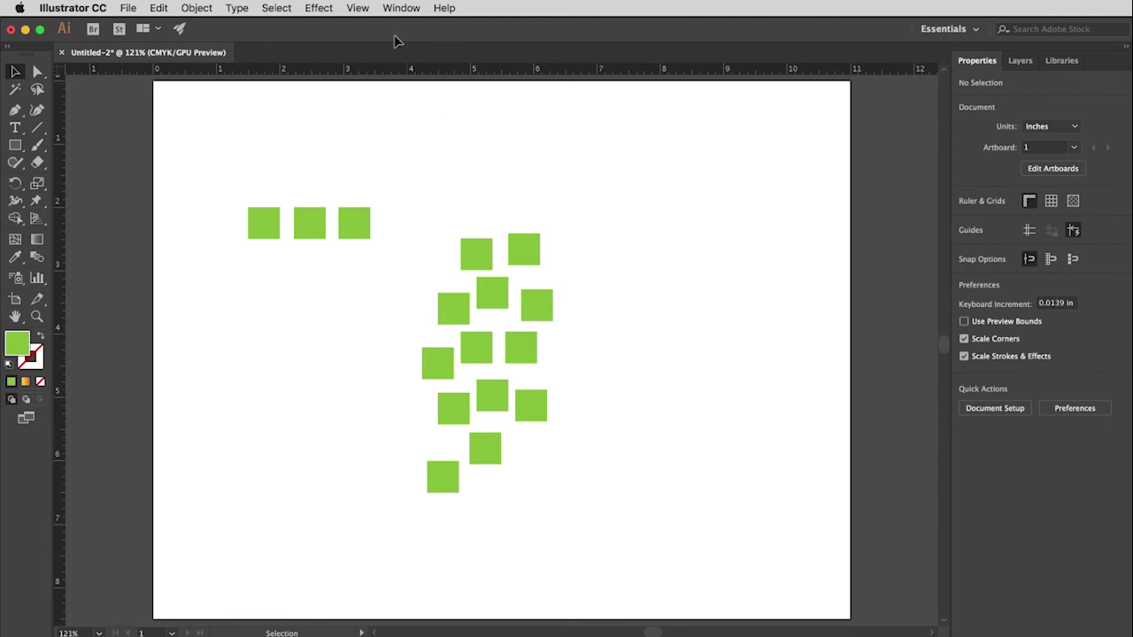
left_click(360, 9)
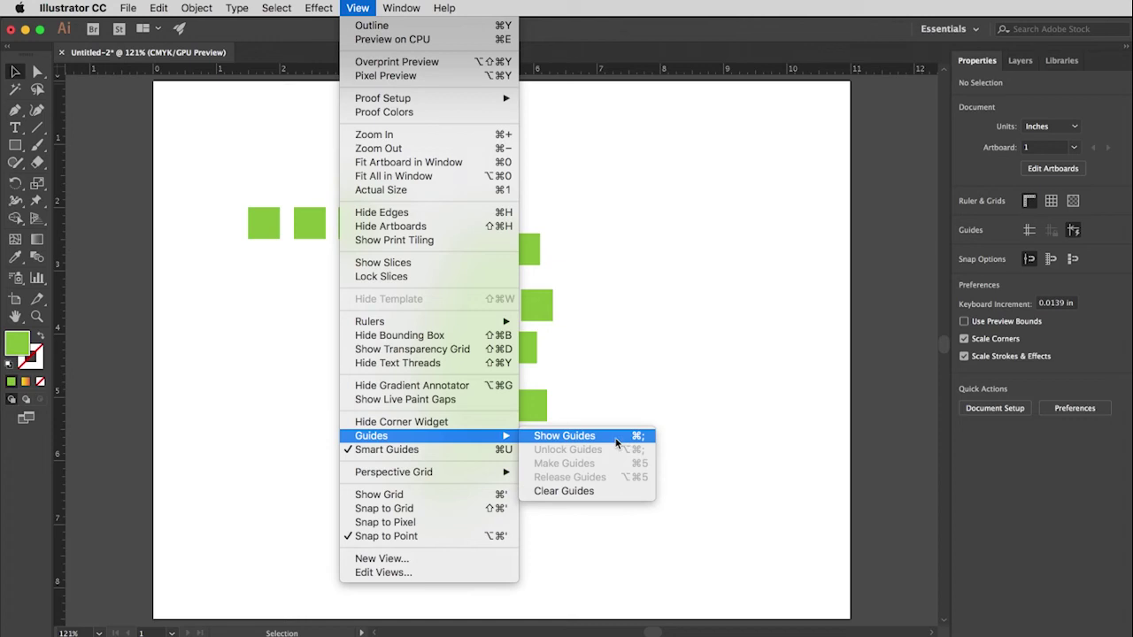
left_click(617, 441)
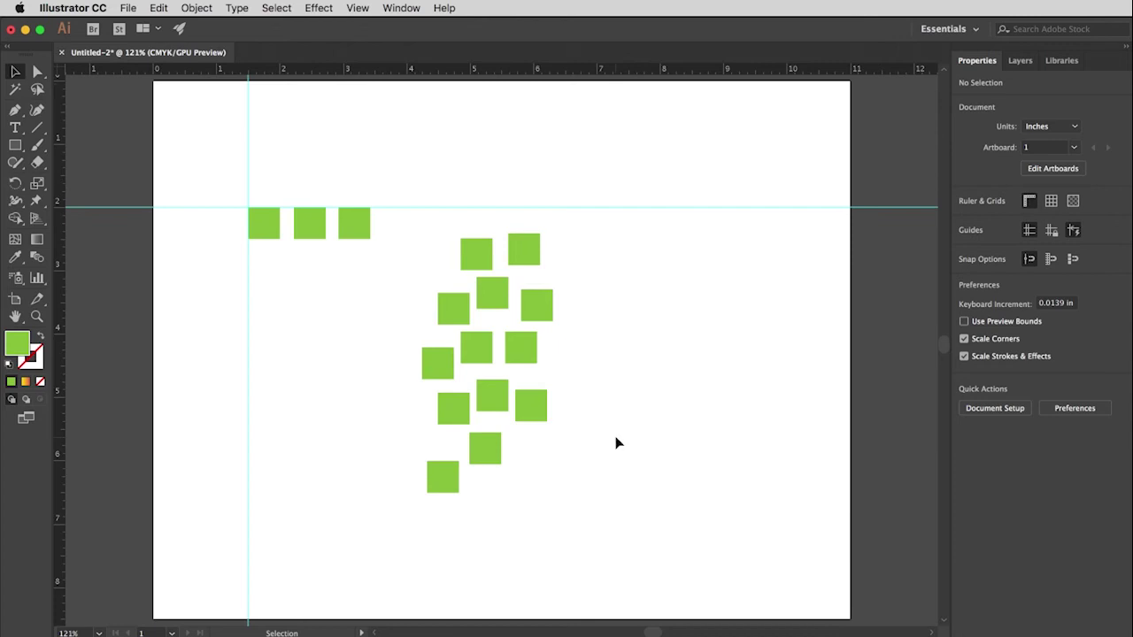
left_click(358, 9)
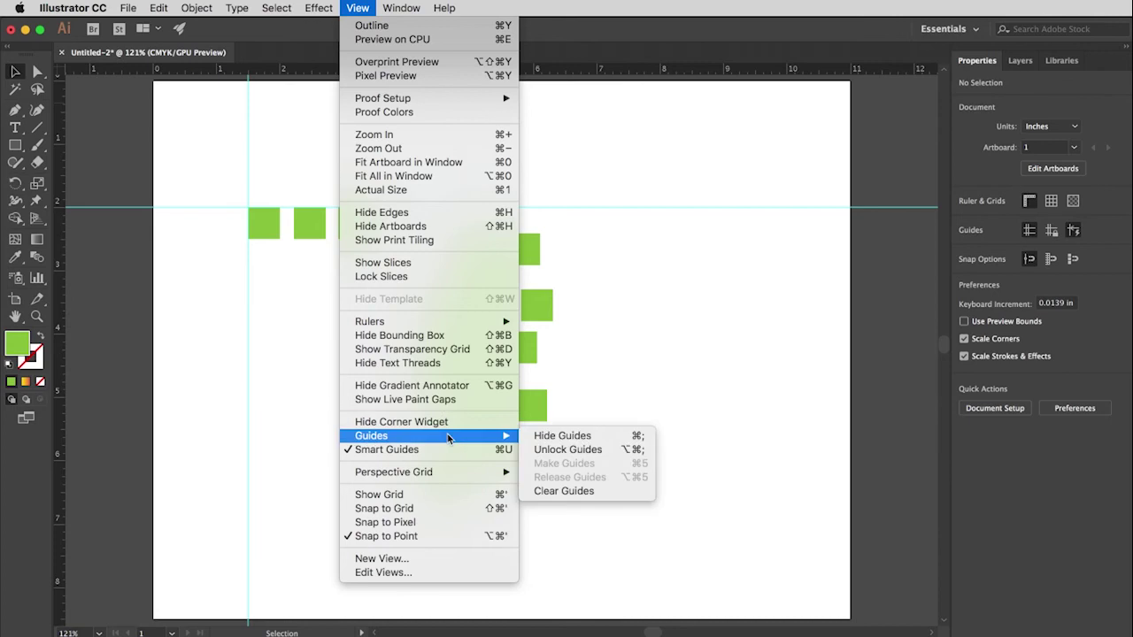
left_click(559, 492)
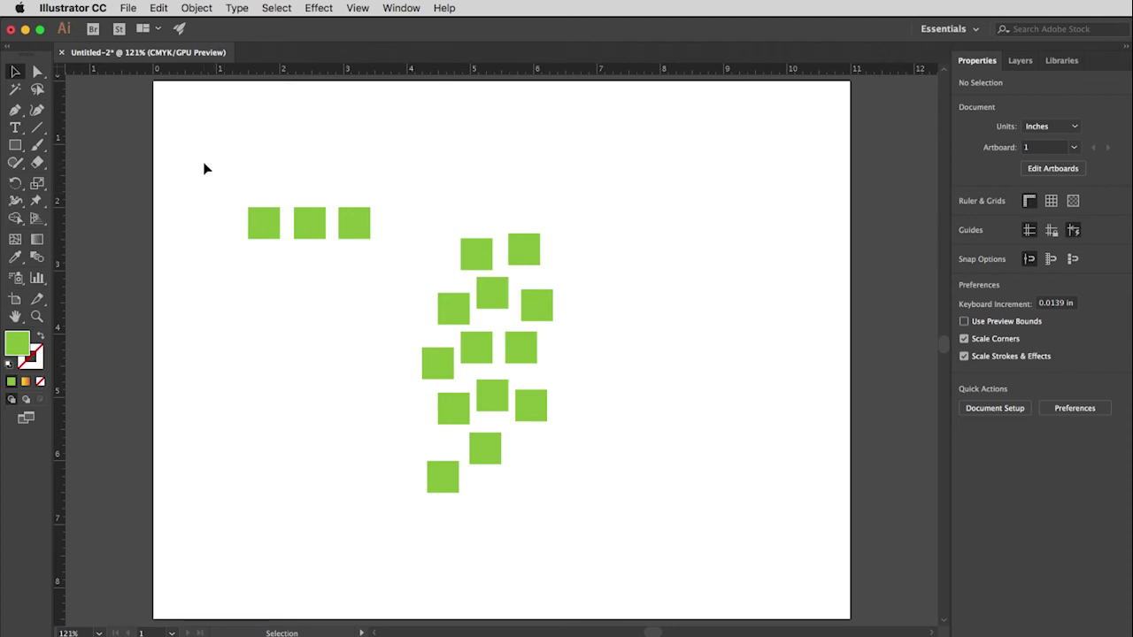
Step: Drag a marquee around the row of three and the cluster of thirteen to select all sixteen squares
left_click_drag(196, 163, 668, 549)
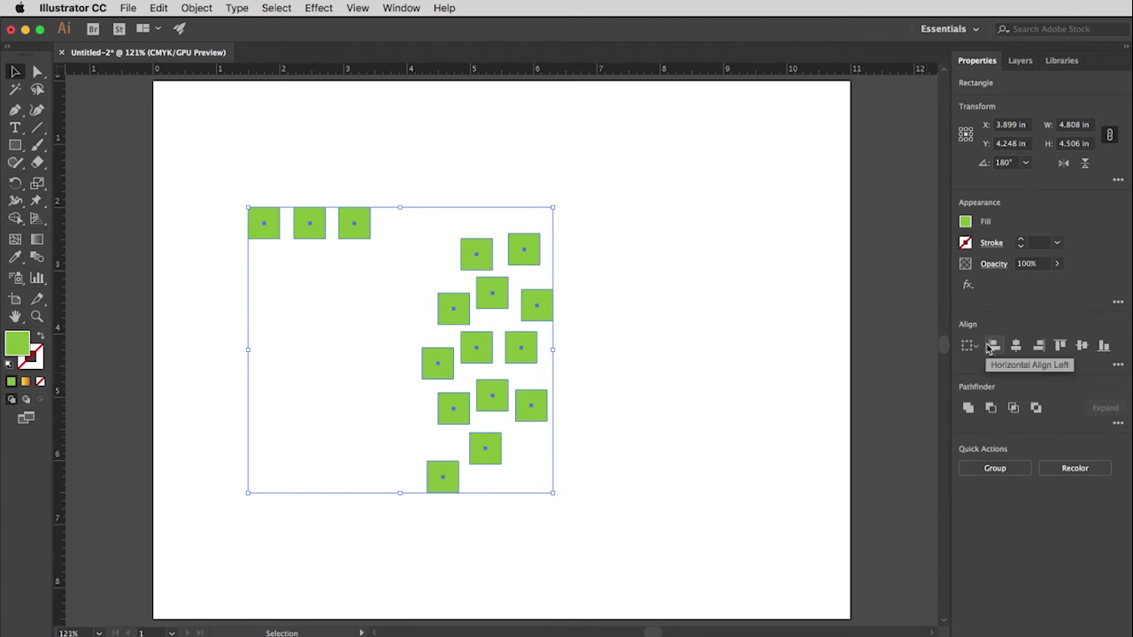
Step: Set the Properties panel's Align To option to Align to Artboard
left_click(409, 11)
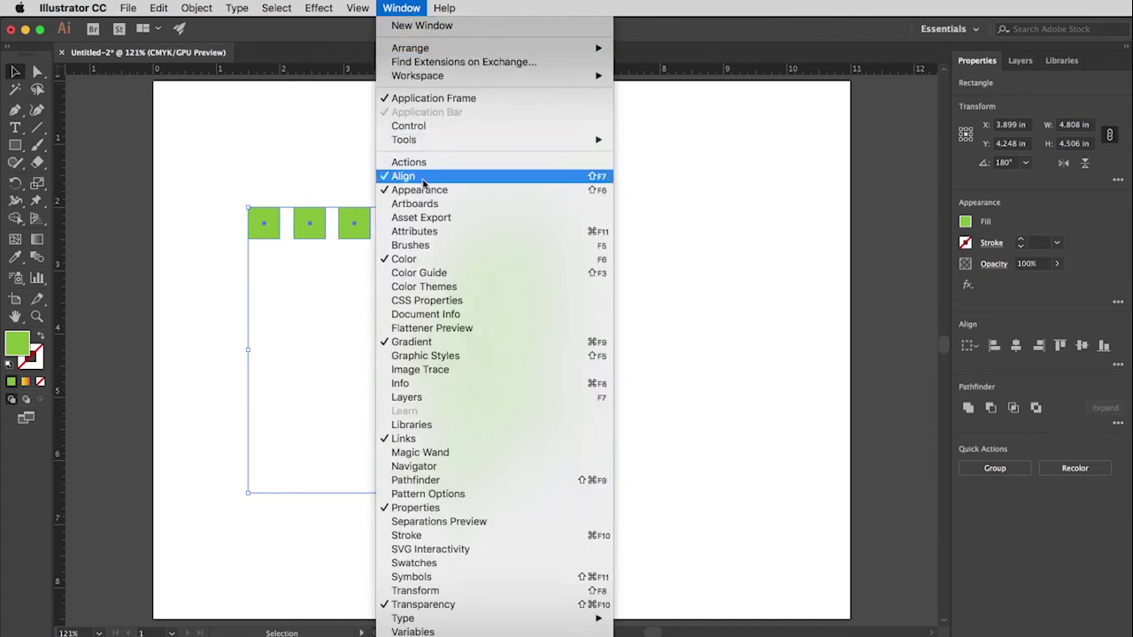
left_click(396, 9)
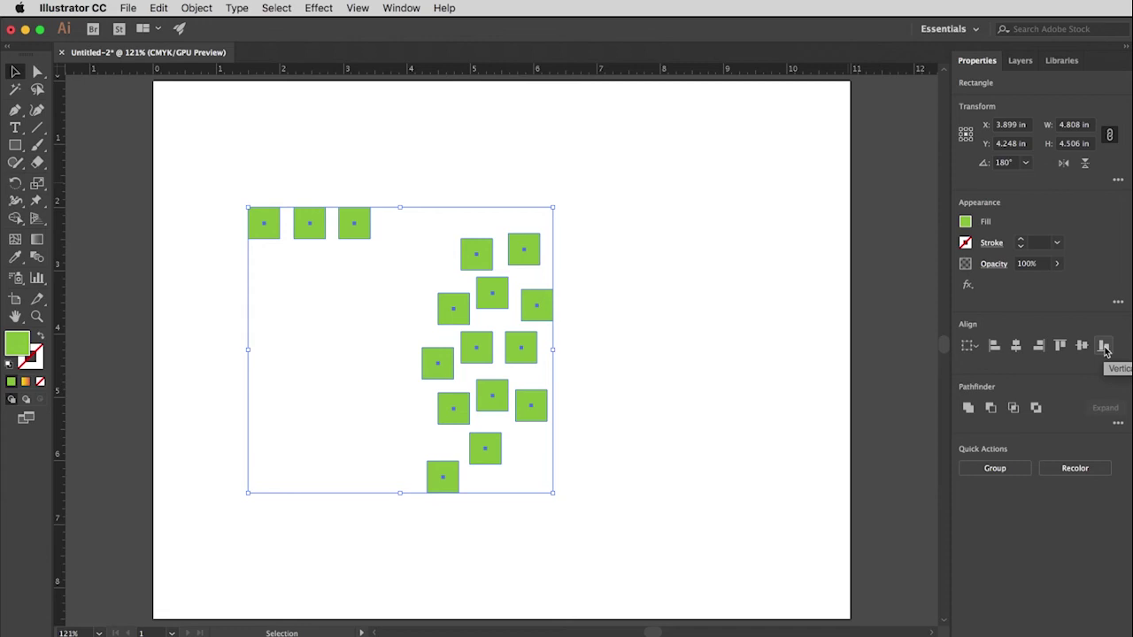
left_click(978, 349)
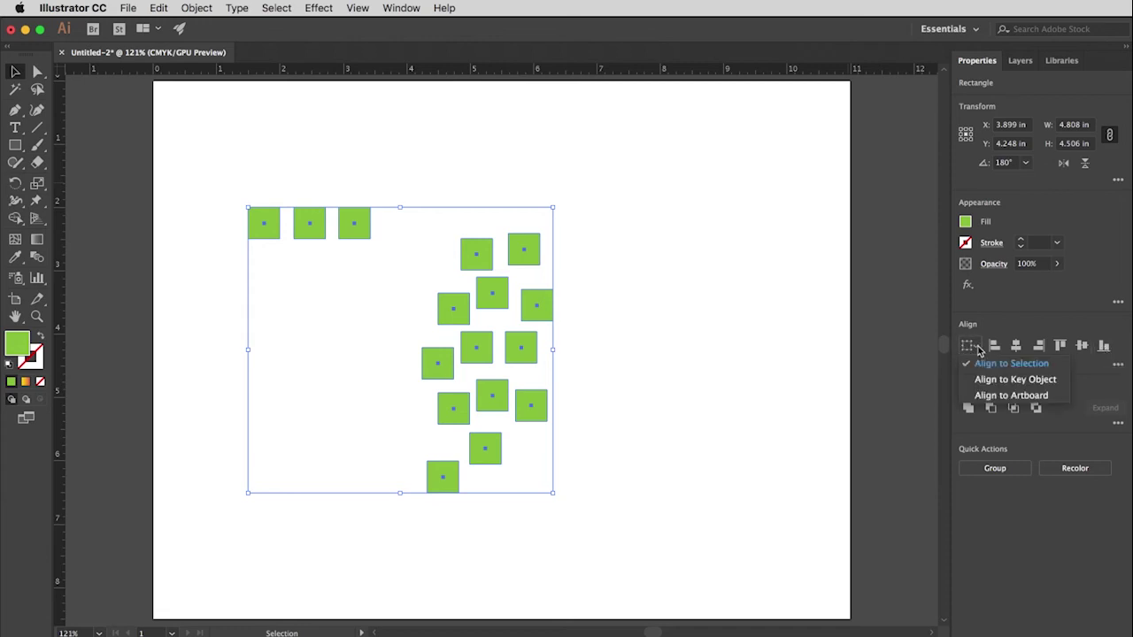
left_click(1014, 396)
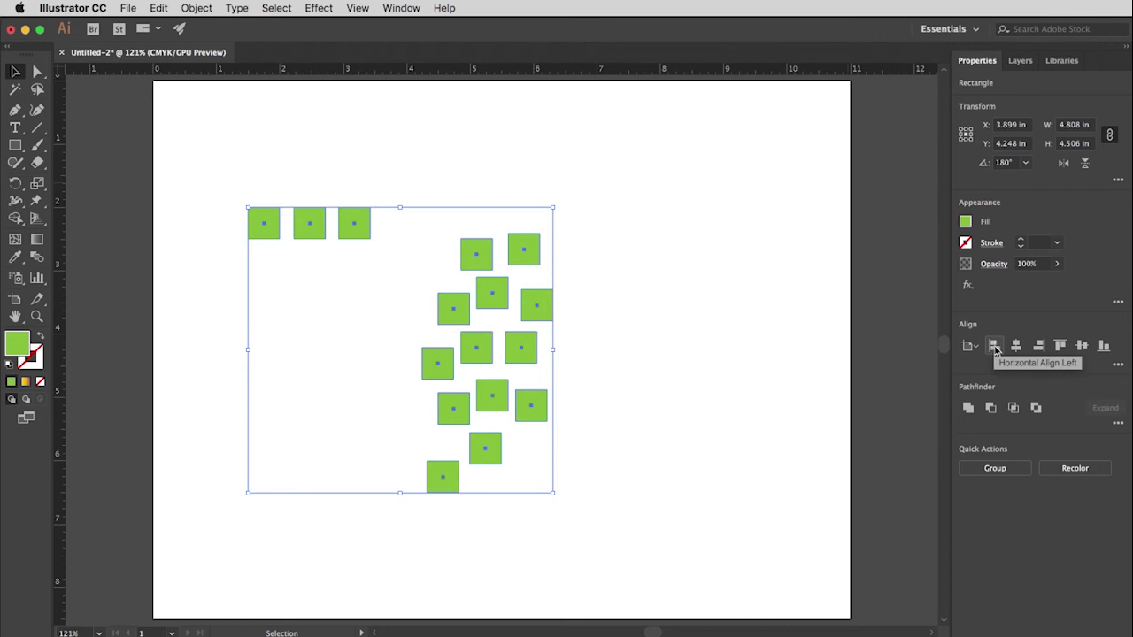
Step: Align all sixteen squares to the artboard's left edge and top edge
left_click(994, 346)
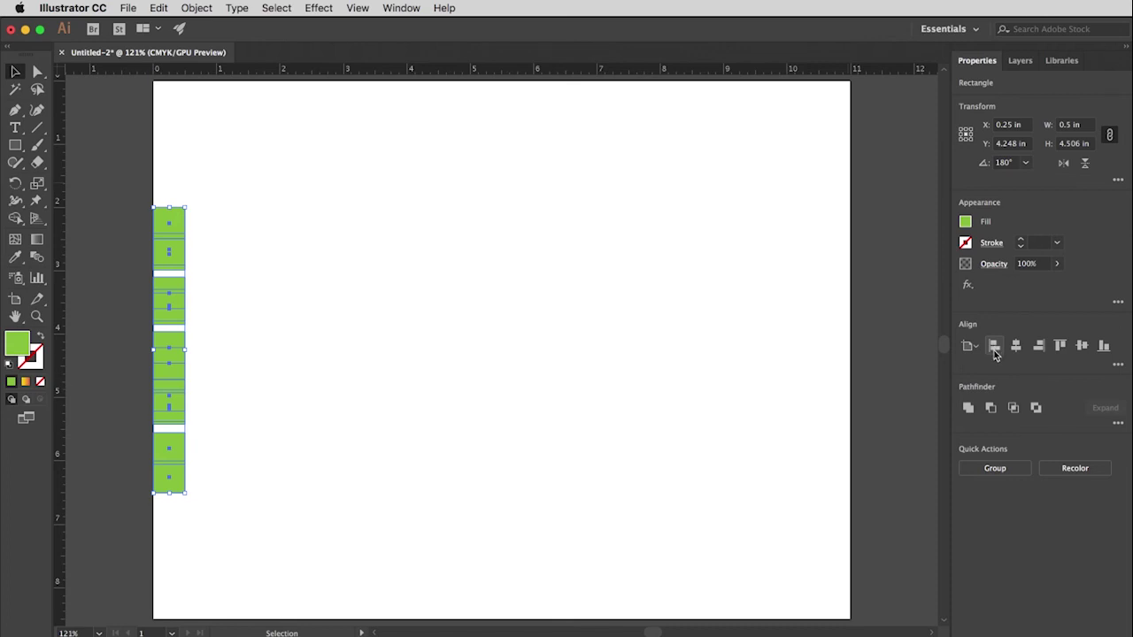
left_click(1062, 347)
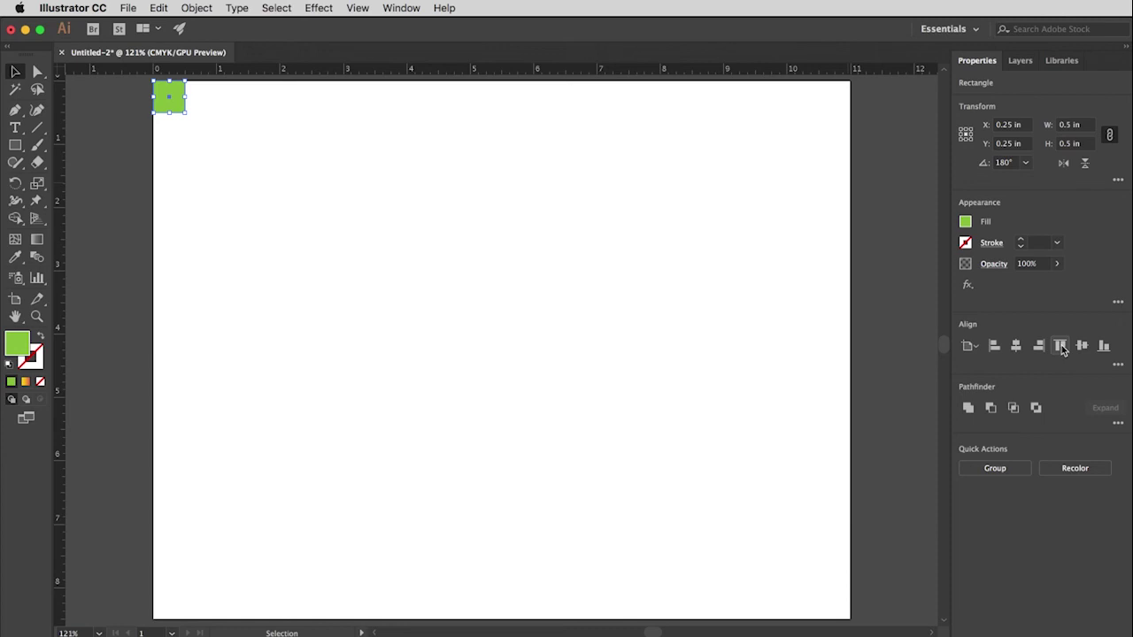
Step: Centre the square stack vertically and horizontally on the artboard, then deselect
left_click(1081, 347)
left_click(1017, 347)
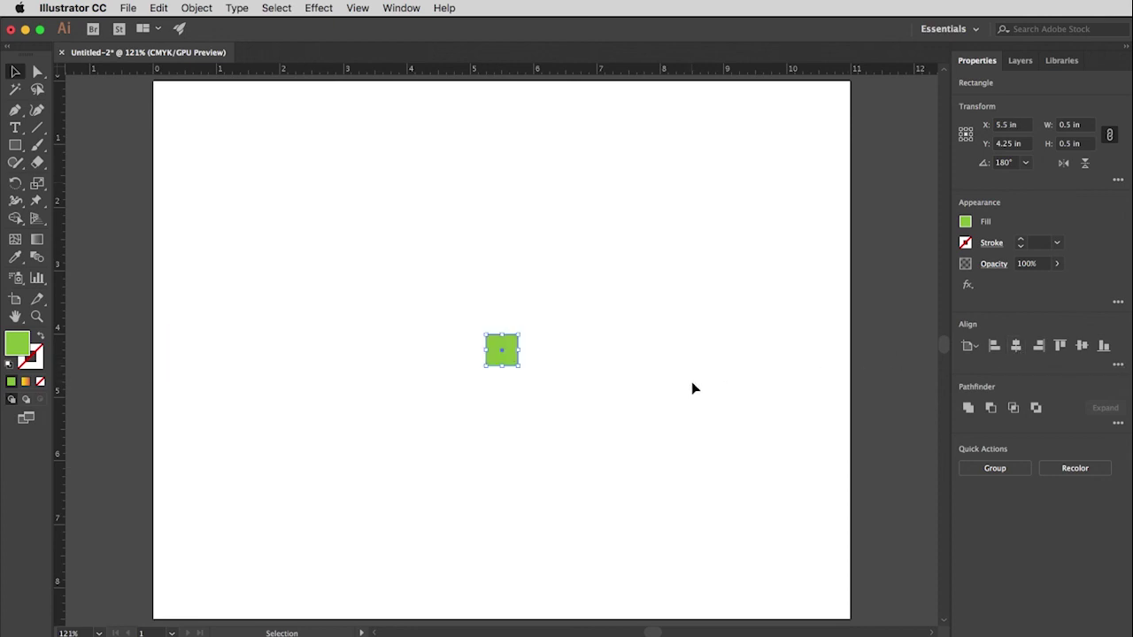
left_click(587, 364)
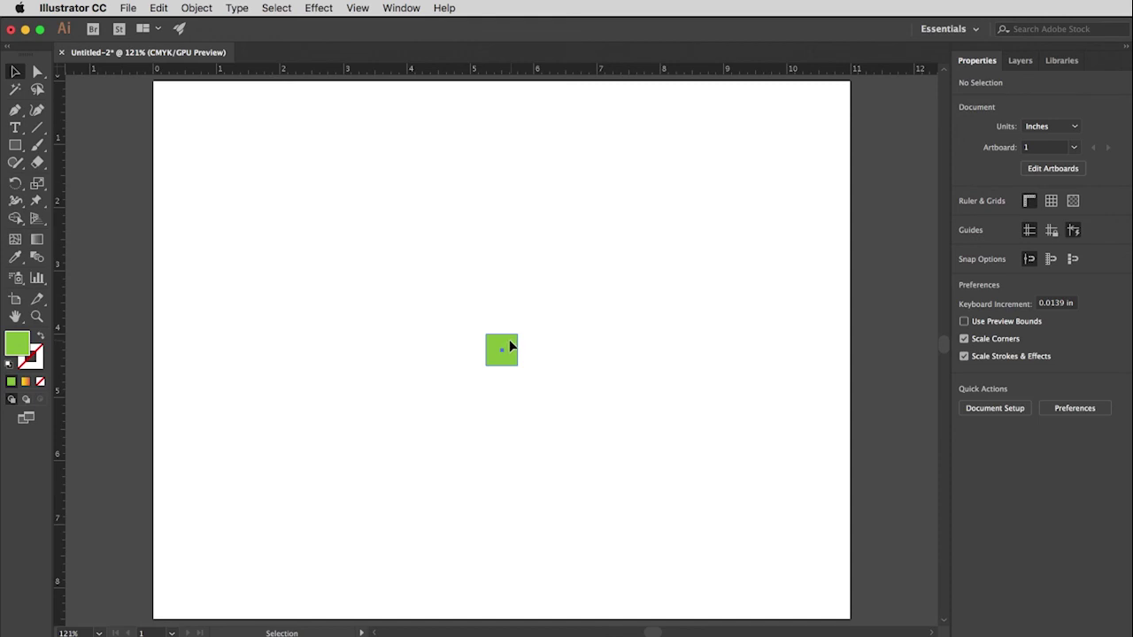
Step: Move one square to the far left and another to the far right, then select the middle row
left_click_drag(511, 345, 203, 358)
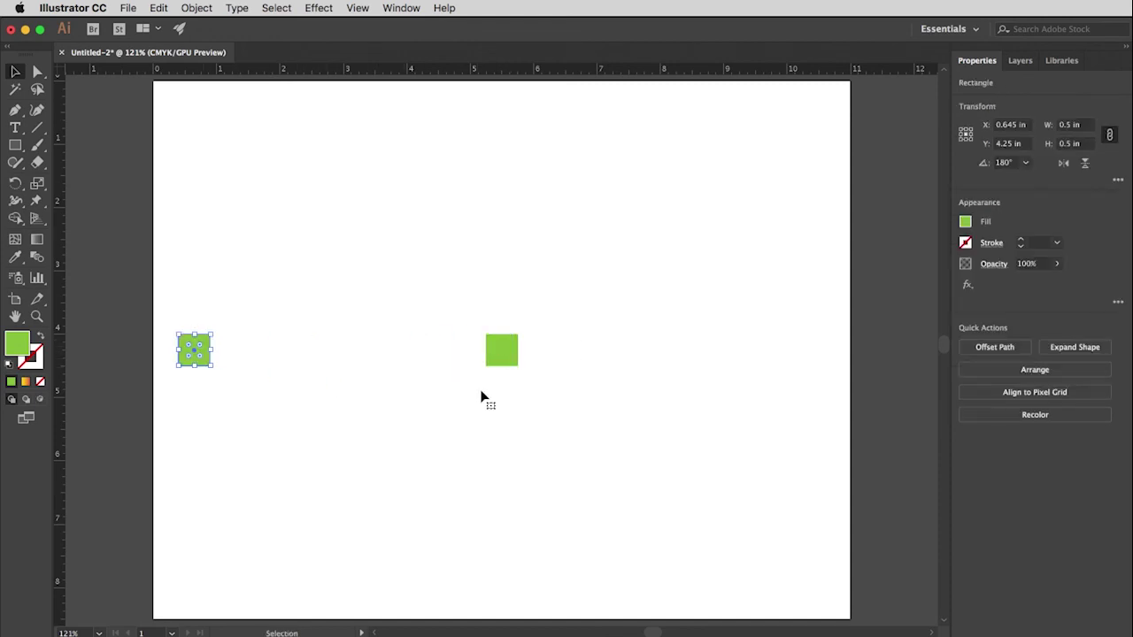
left_click(511, 346)
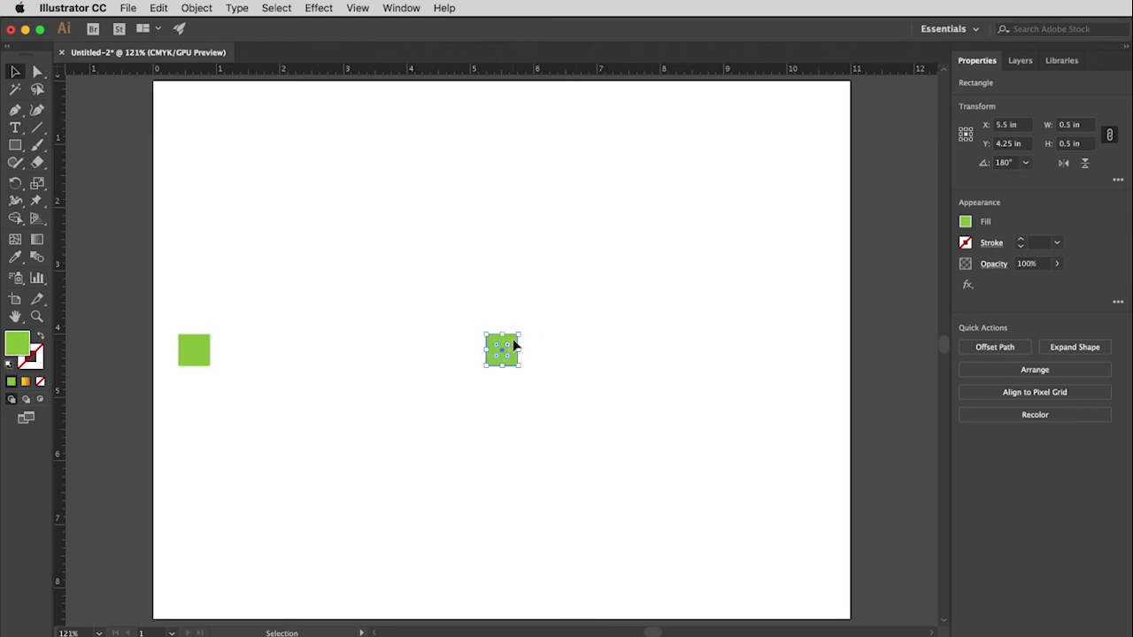
left_click_drag(511, 346, 824, 356)
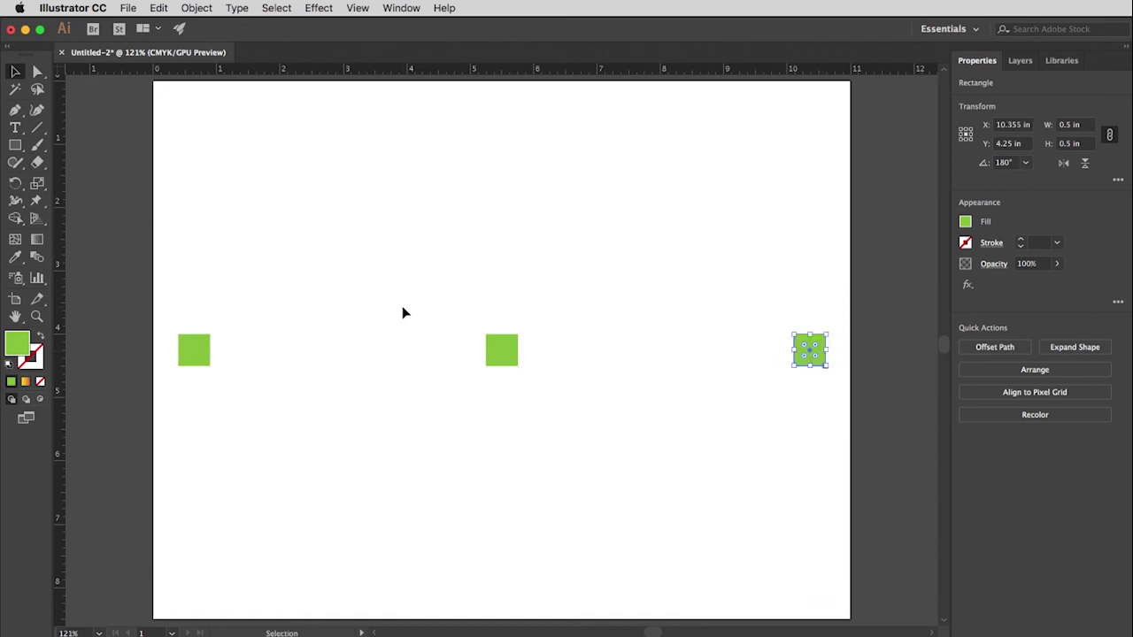
left_click_drag(155, 301, 840, 395)
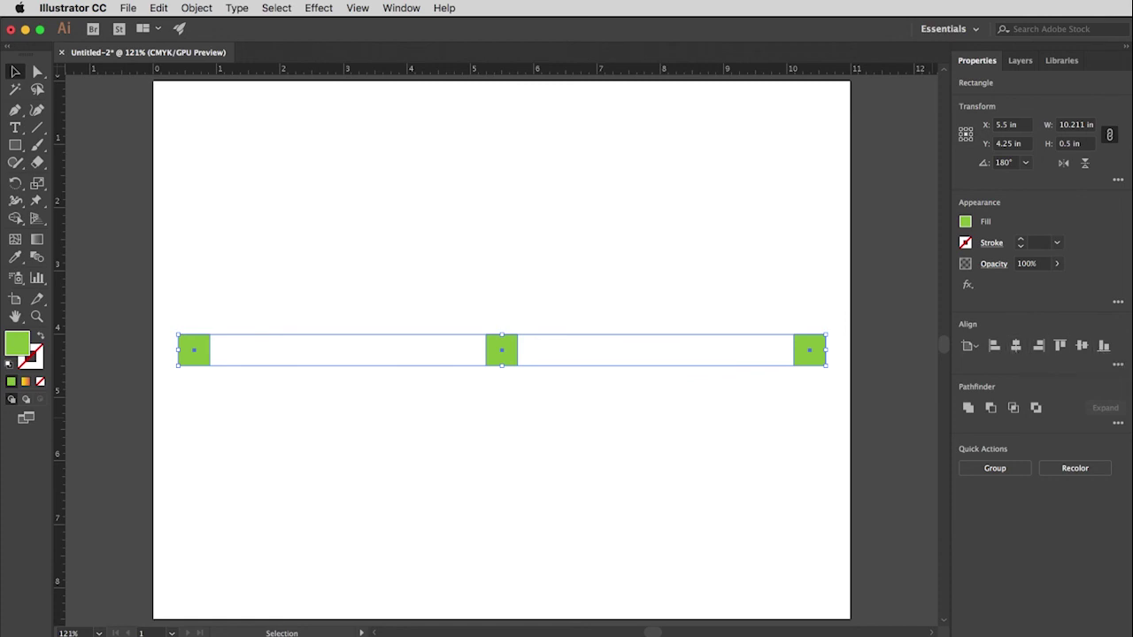
Step: Open and close the Align panel's more-options flyout with the squares selected
left_click(1119, 367)
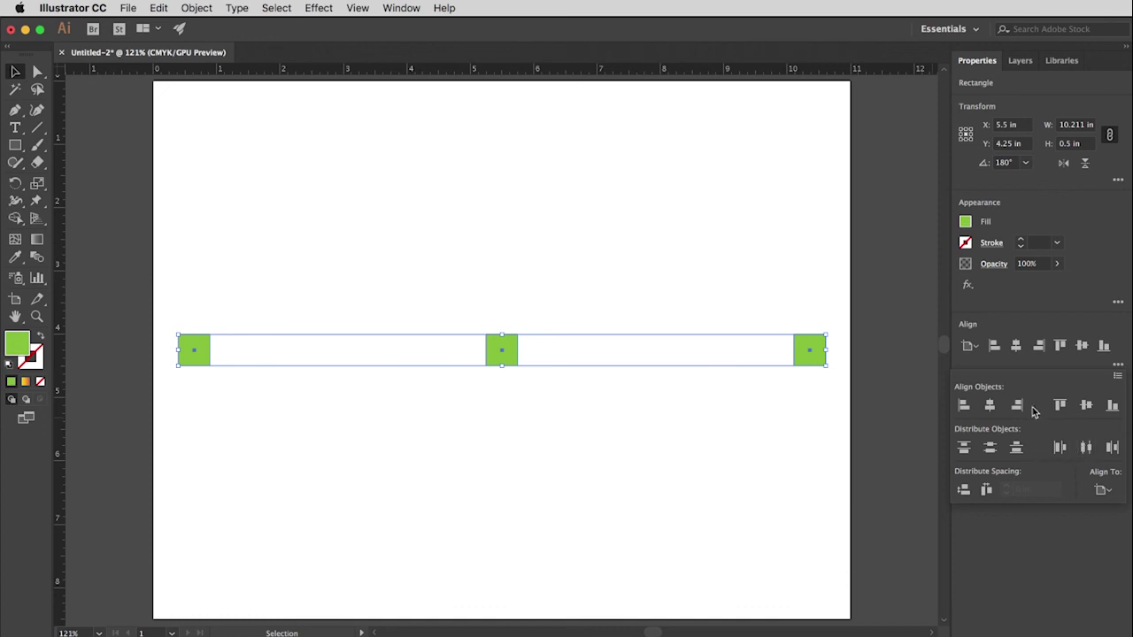
Step: Switch Align To to Align to Selection and show the full align and distribute options
left_click(978, 349)
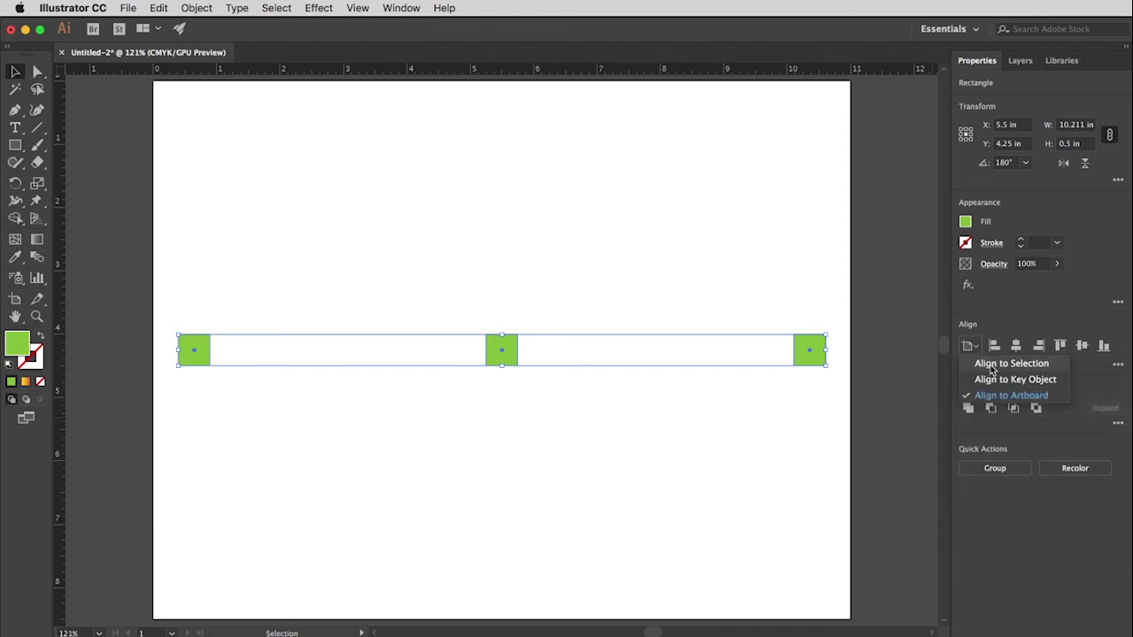
left_click(992, 370)
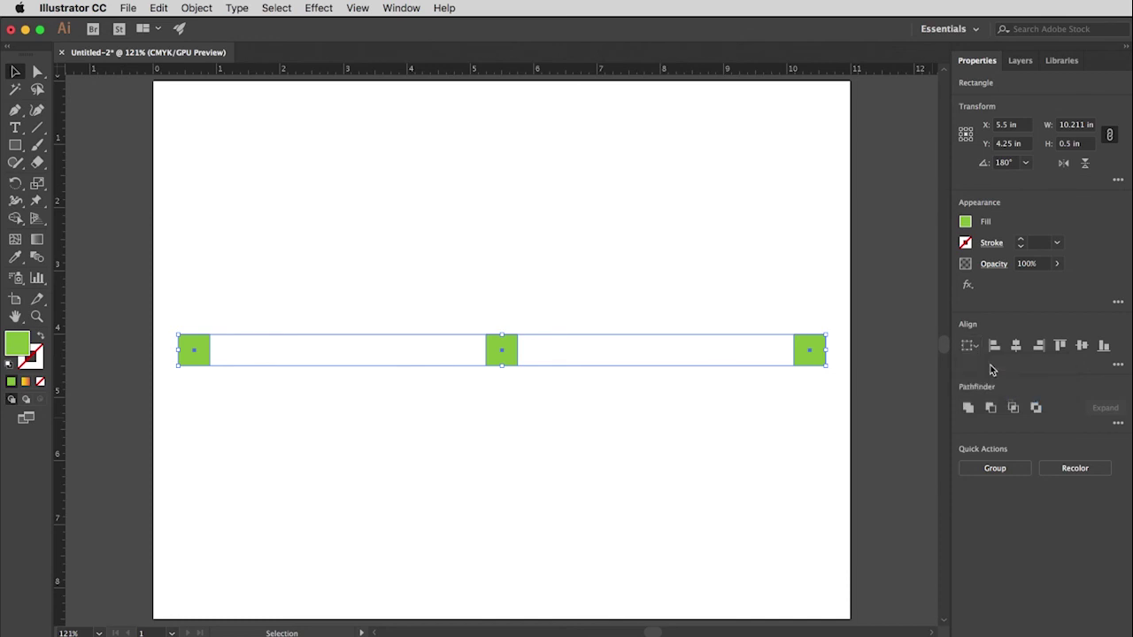
left_click(1118, 364)
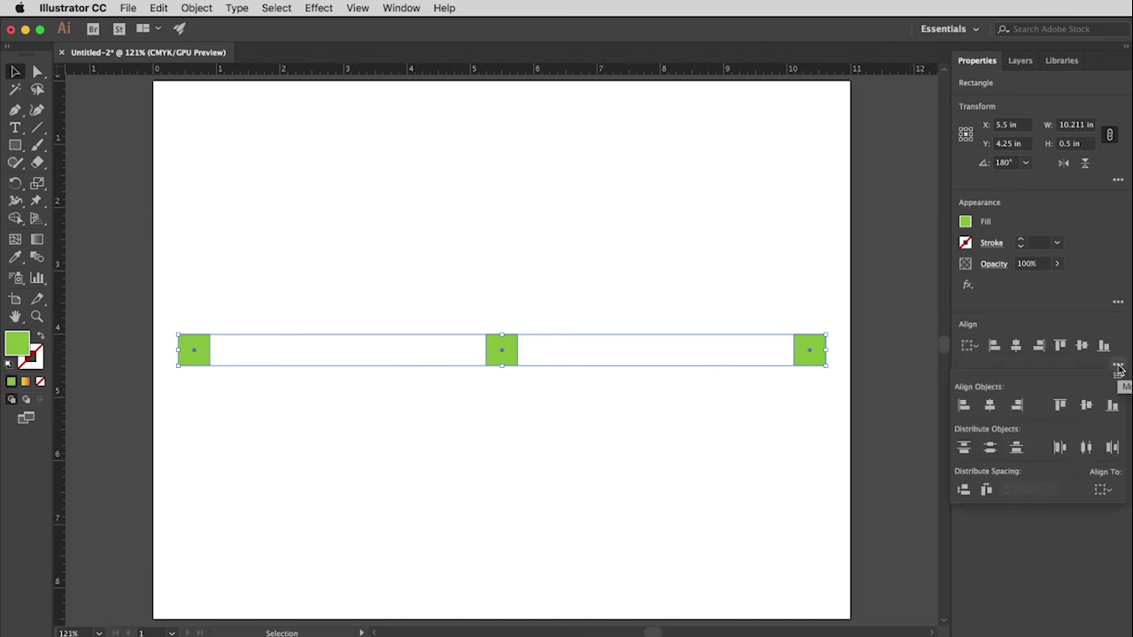
Step: Apply Horizontal Distribute Center to space the sixteen squares evenly in one row
left_click(1087, 449)
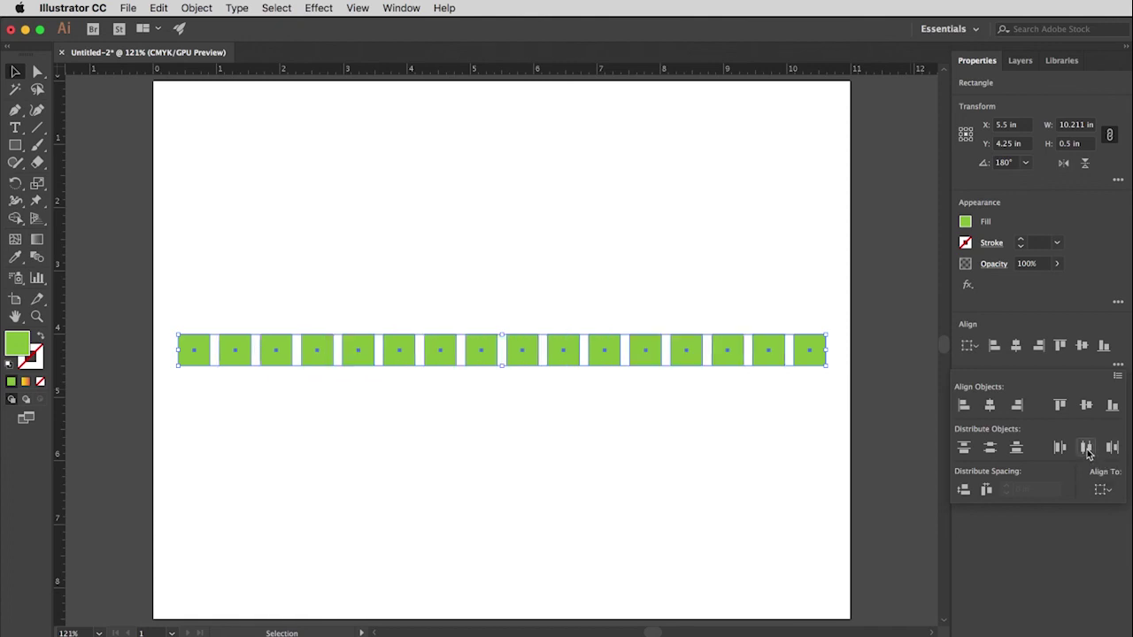